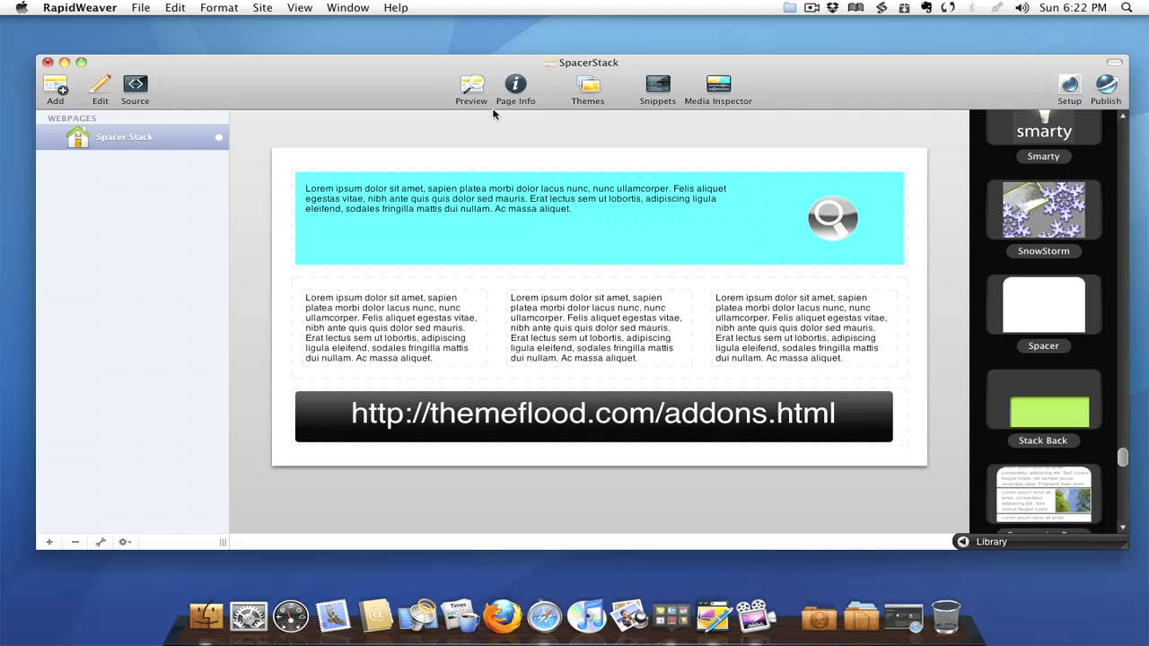
Step: Preview the SpacerStack page to check the cyan box, three columns and URL banner
click(473, 87)
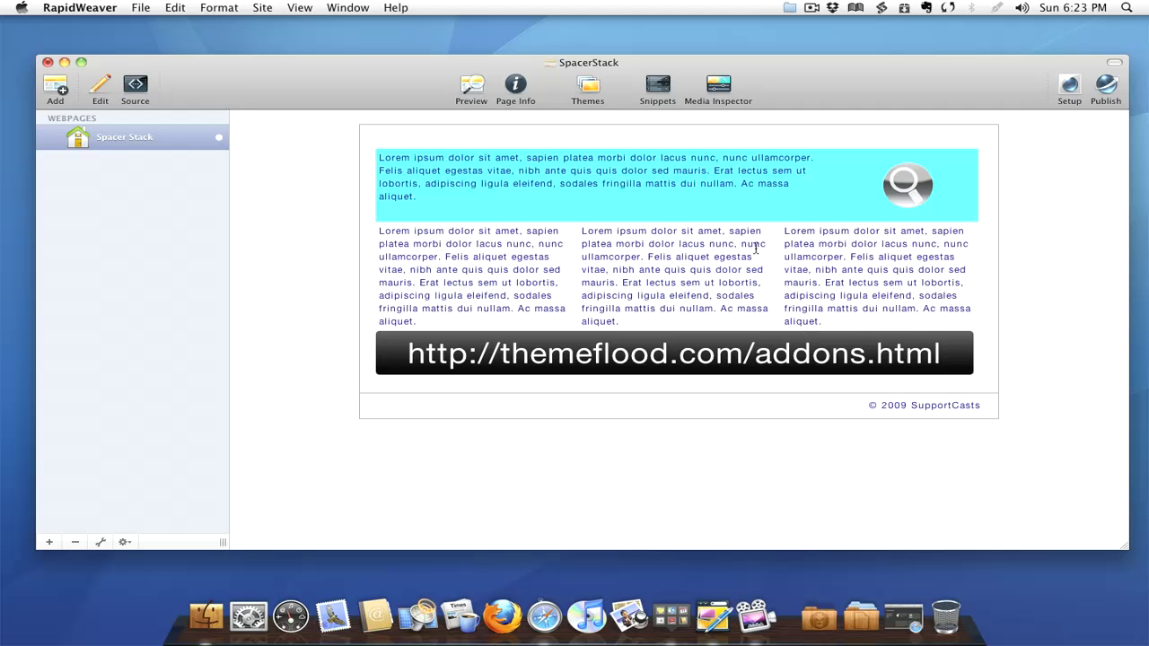
Step: Turn on the Background option for the 3 Columns stack and preview the lime-green result
click(108, 91)
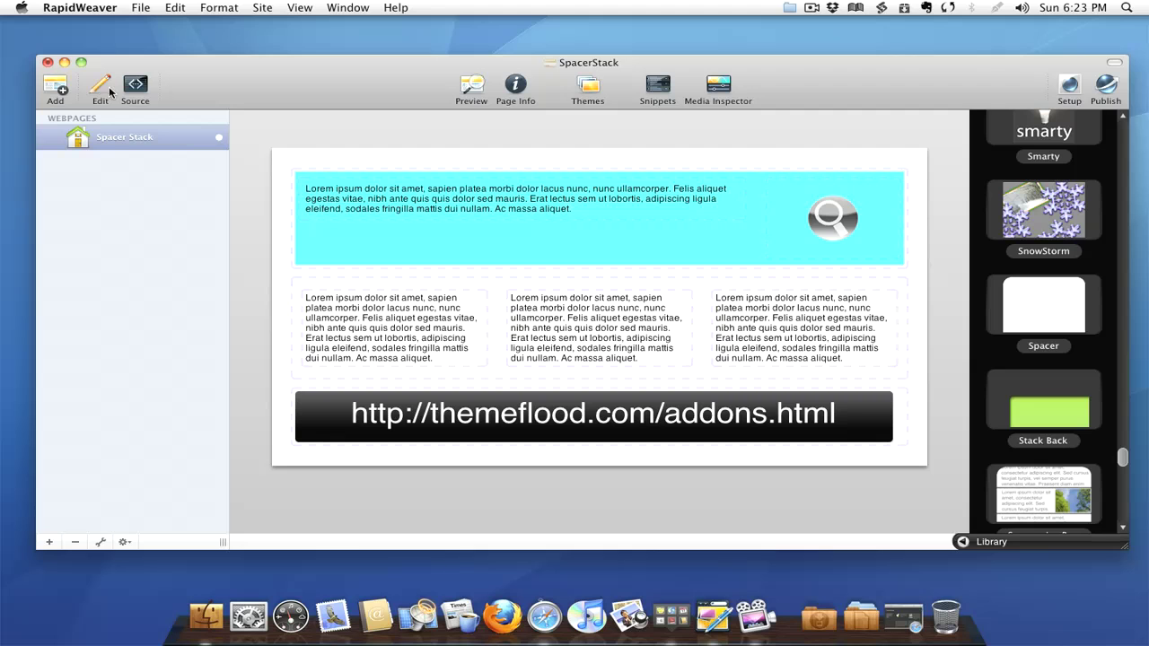
double_click(292, 307)
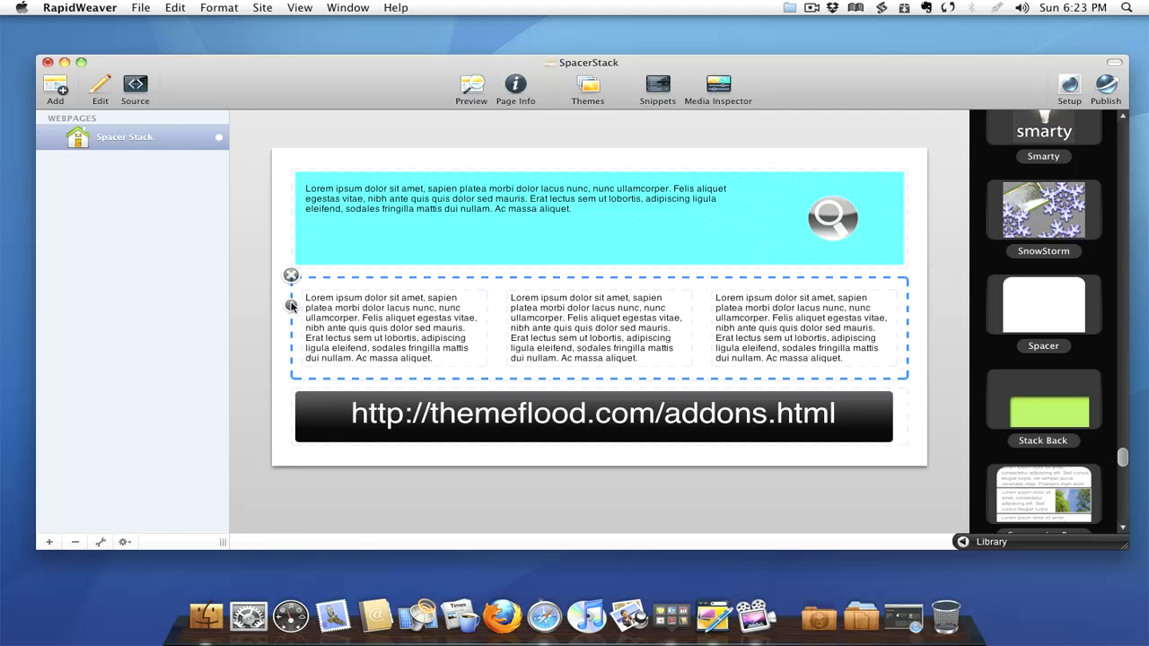
drag(186, 279, 319, 183)
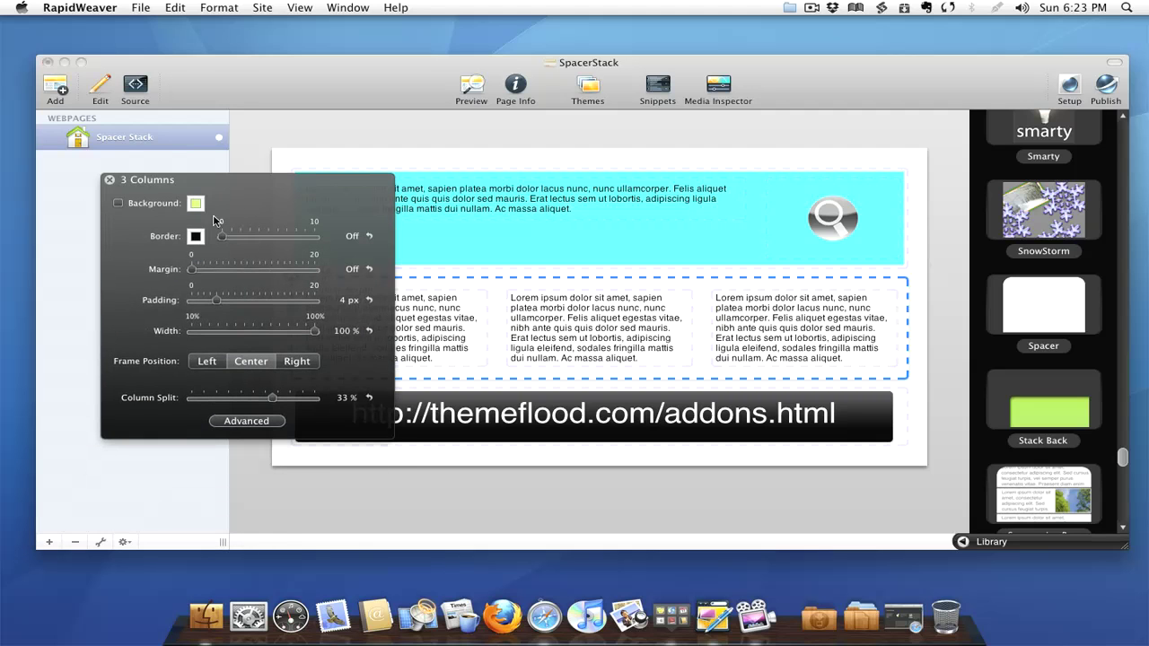
click(118, 203)
click(108, 180)
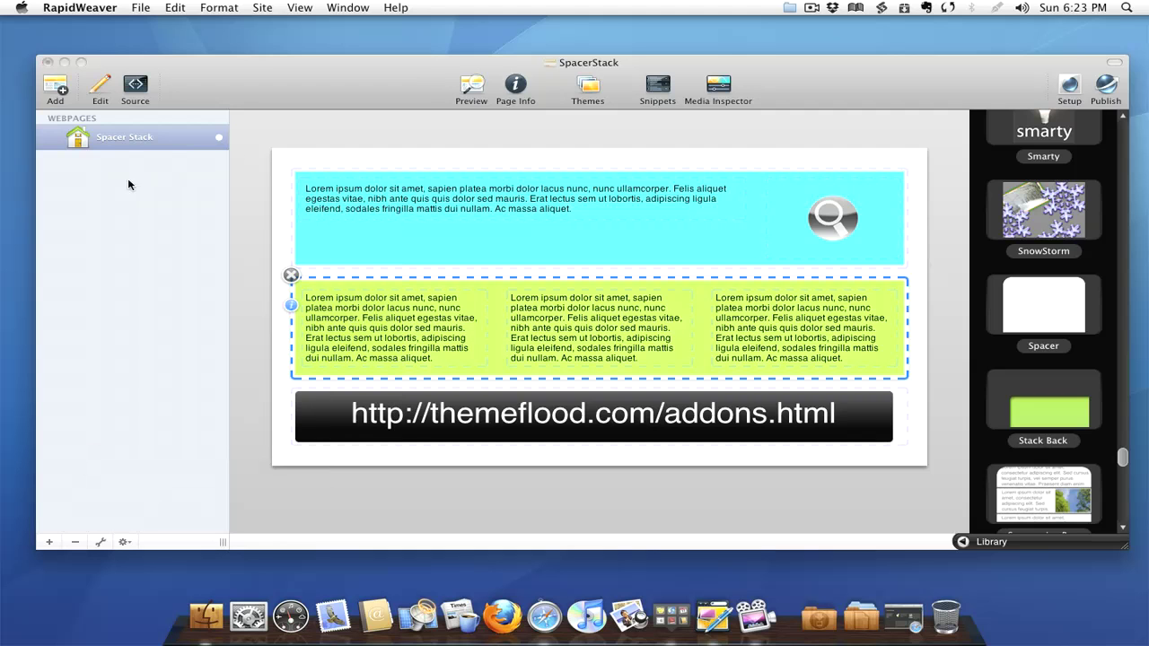
click(471, 90)
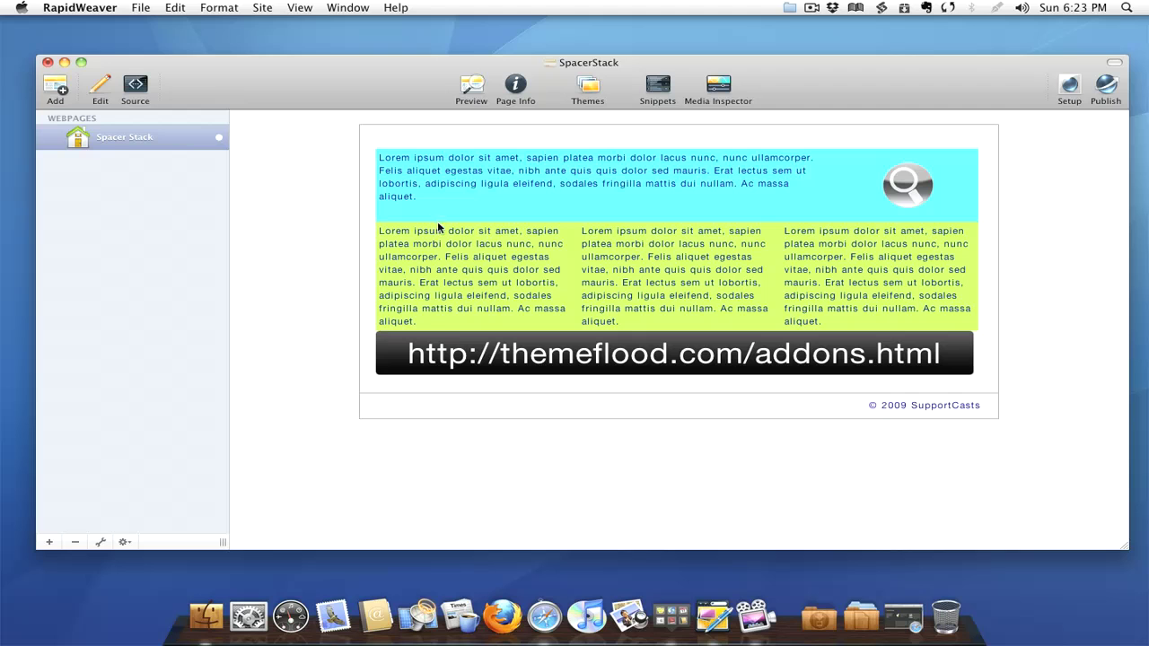
Step: Insert a Spacer stack, height 100, between the cyan intro box and the three columns
click(98, 90)
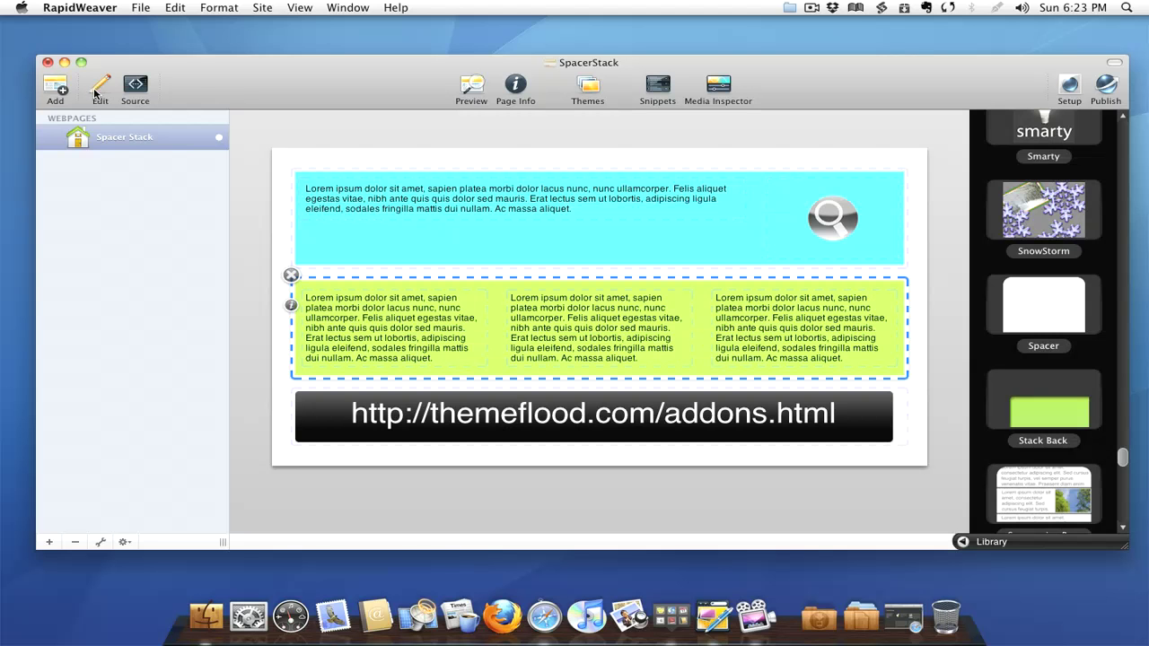
click(249, 206)
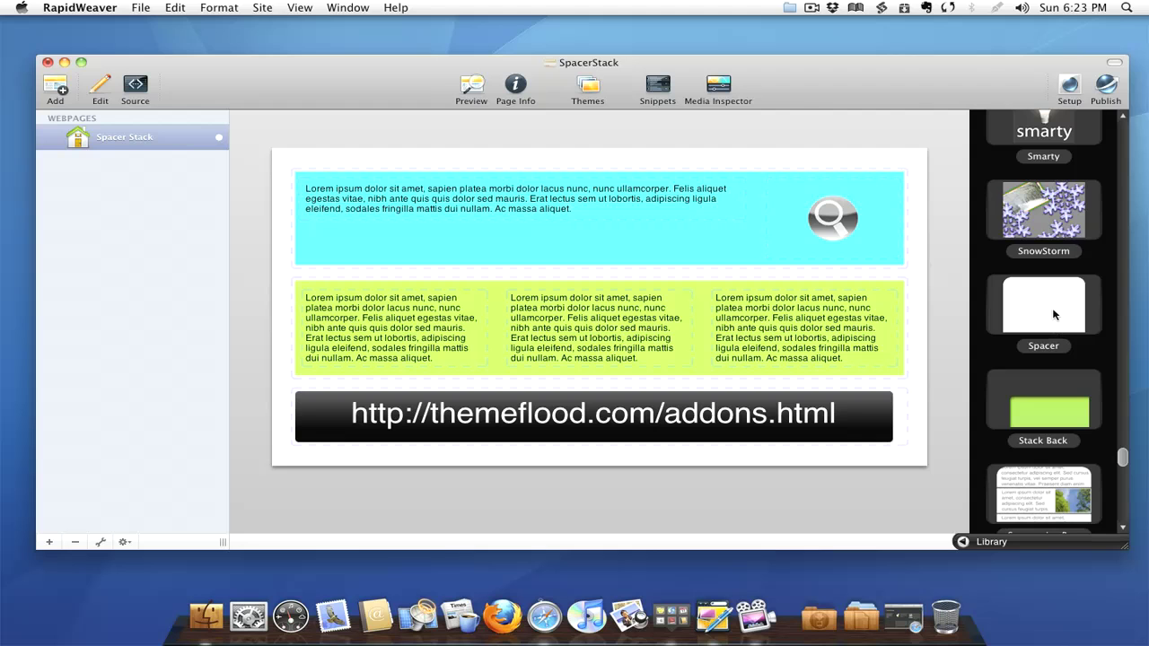
drag(1054, 314, 824, 278)
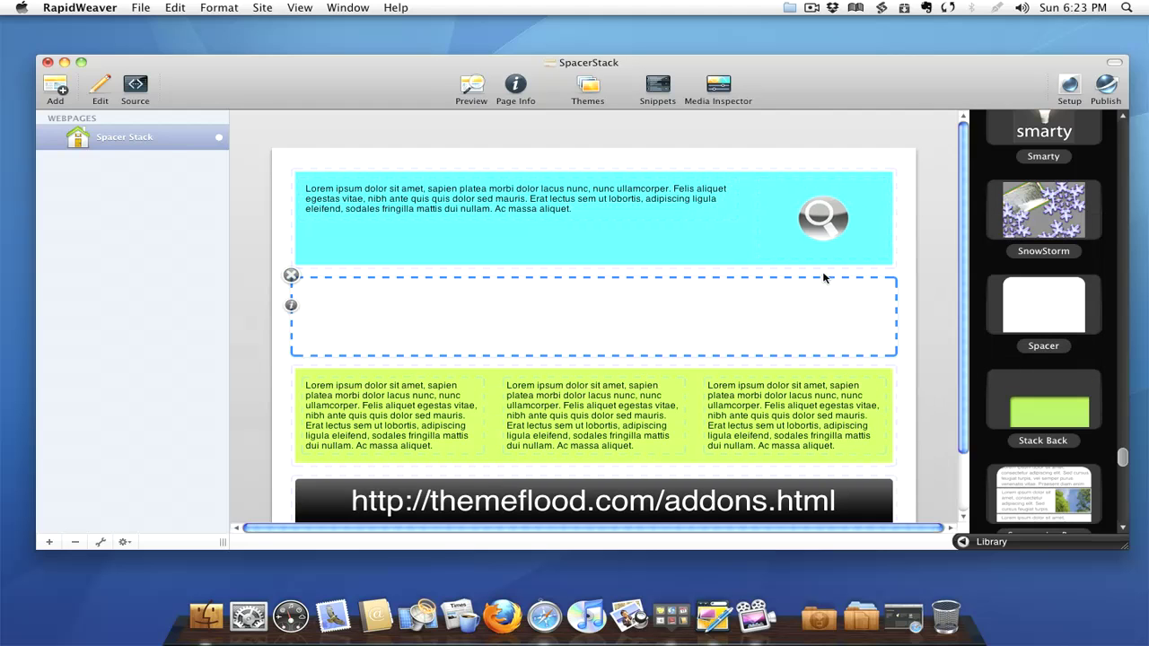
click(291, 306)
drag(159, 299, 221, 209)
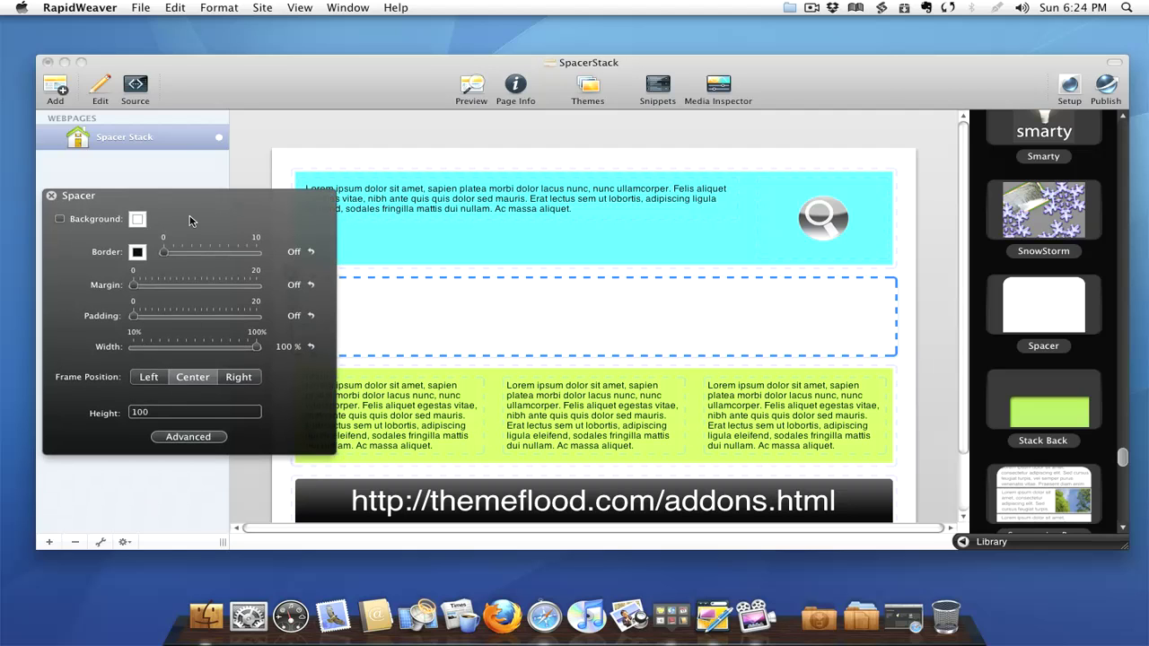
click(51, 194)
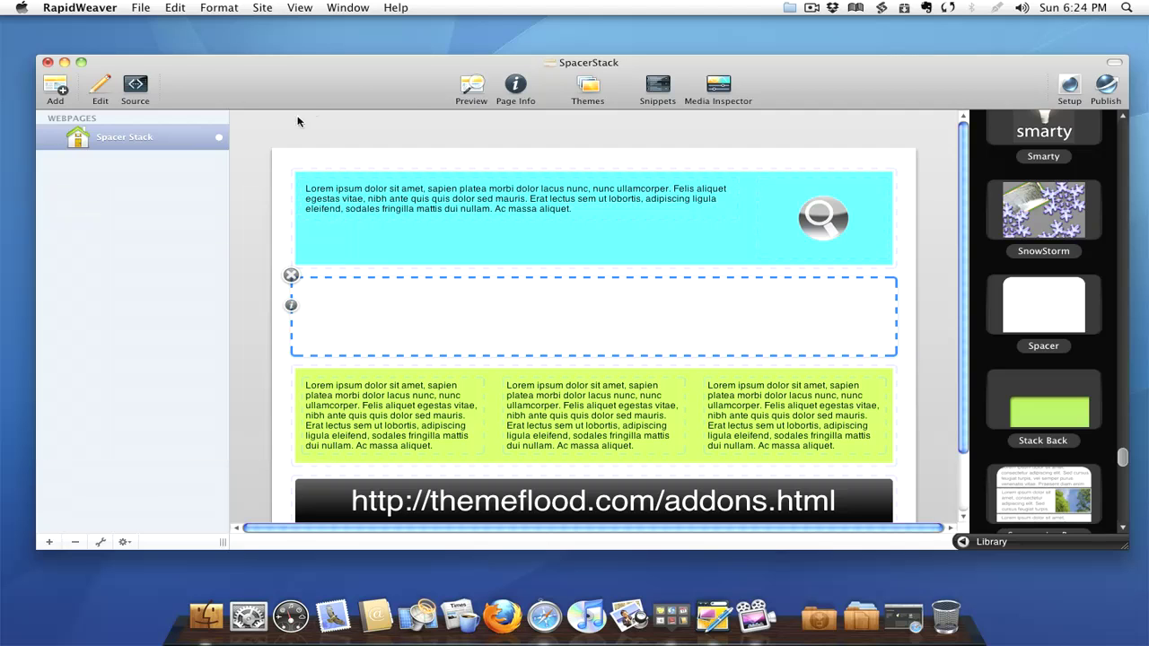
Step: Preview the 100-high spacer, then reduce the Spacer's height to 20 and preview again
click(474, 85)
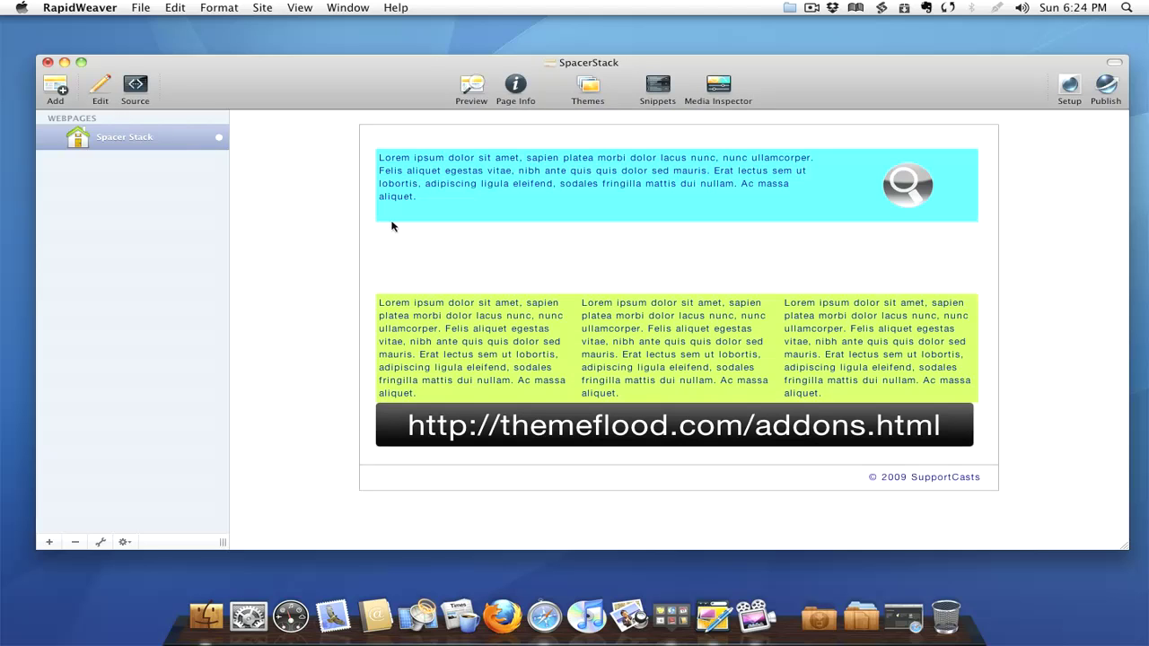
click(97, 88)
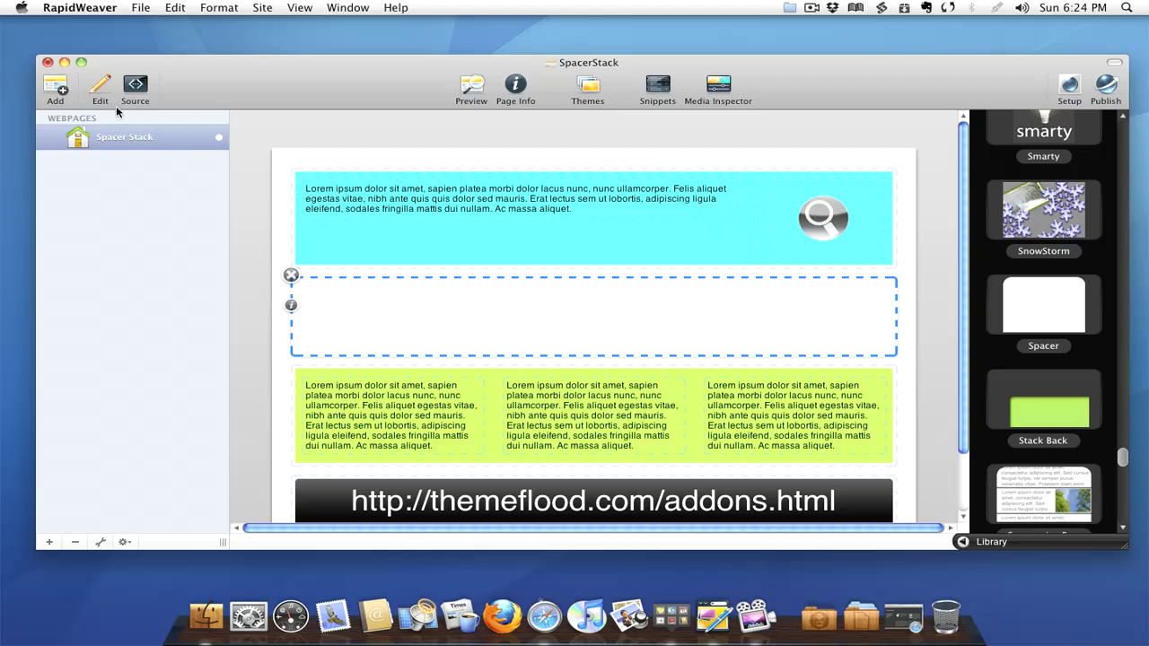
click(291, 305)
drag(187, 281, 258, 206)
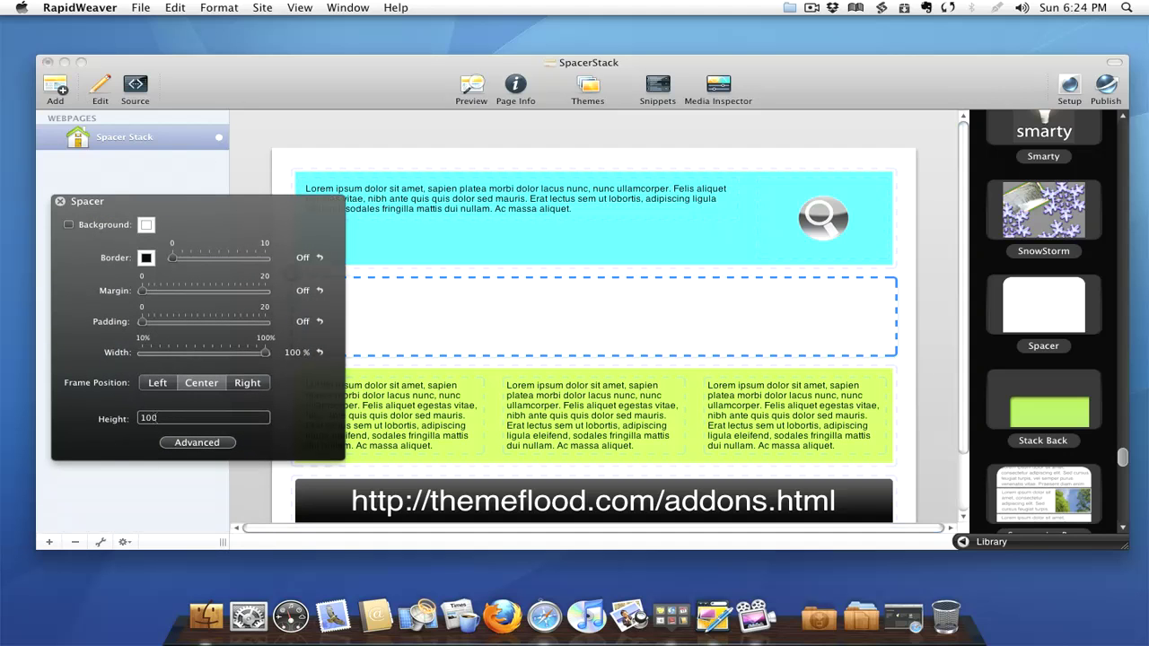
double_click(158, 417)
text(20)
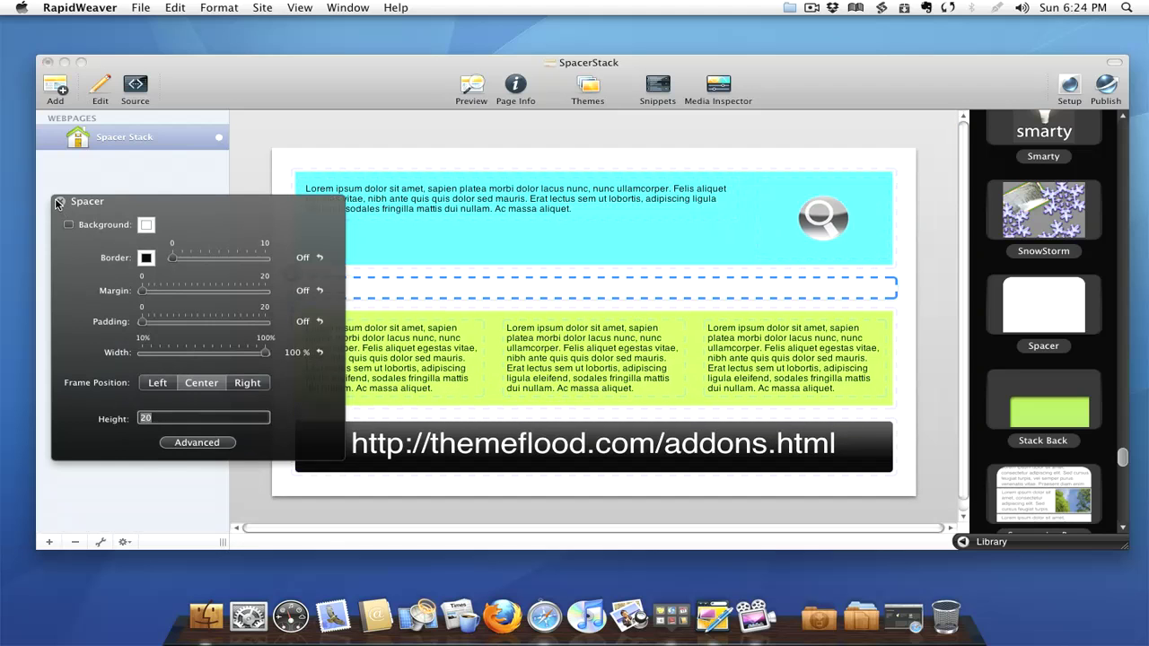
click(60, 202)
click(465, 87)
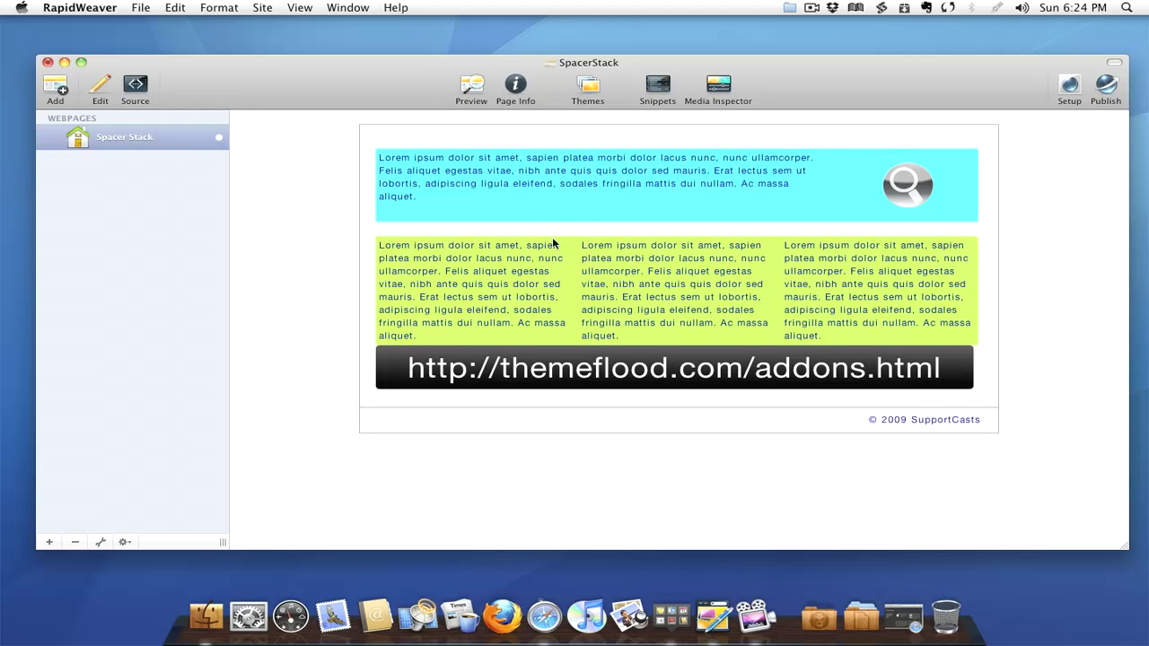
Step: Add a second Spacer of height 40 between the green columns and URL banner, then preview
click(100, 90)
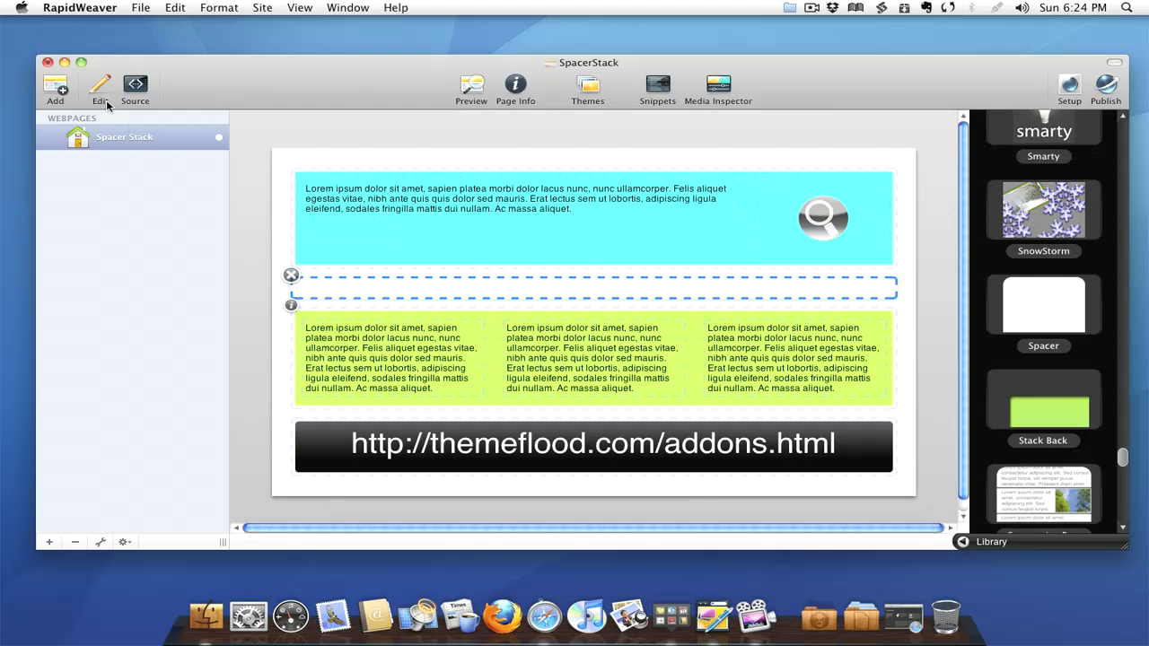
drag(1050, 308, 853, 412)
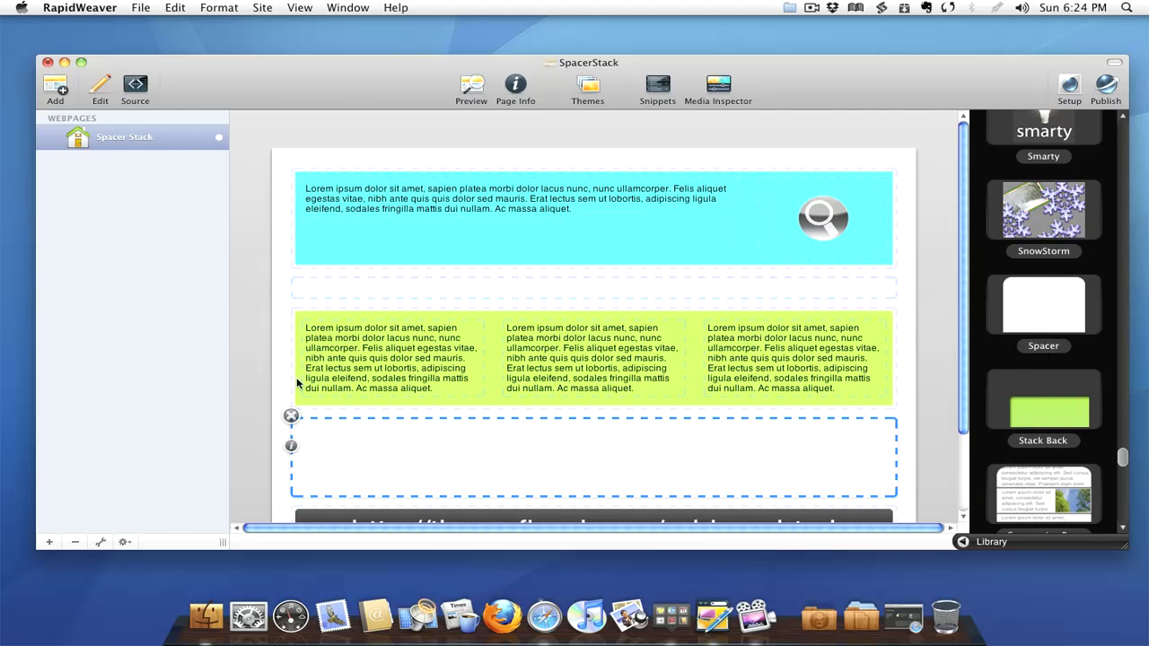
scroll(394, 388, down, 2)
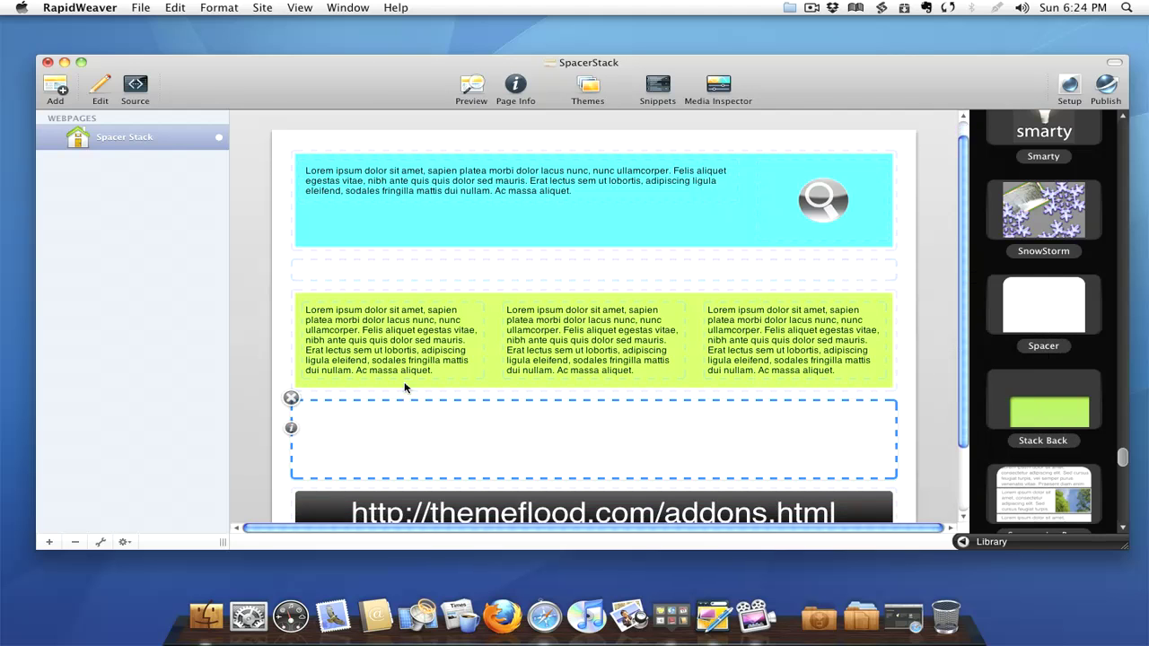
click(291, 411)
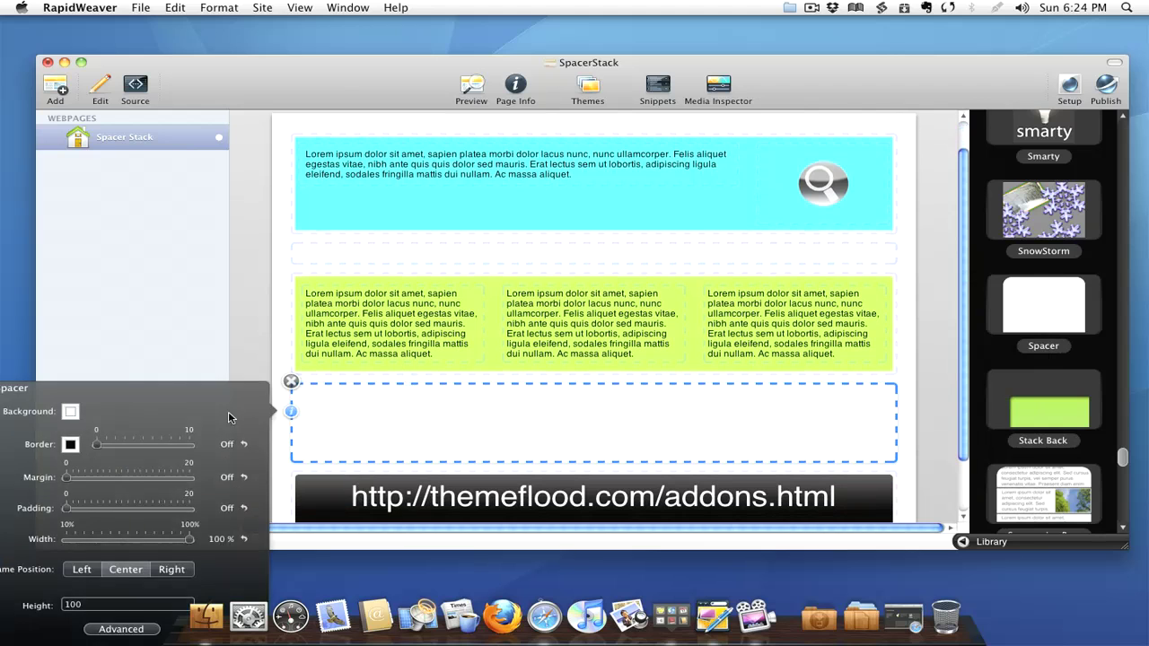
double_click(145, 431)
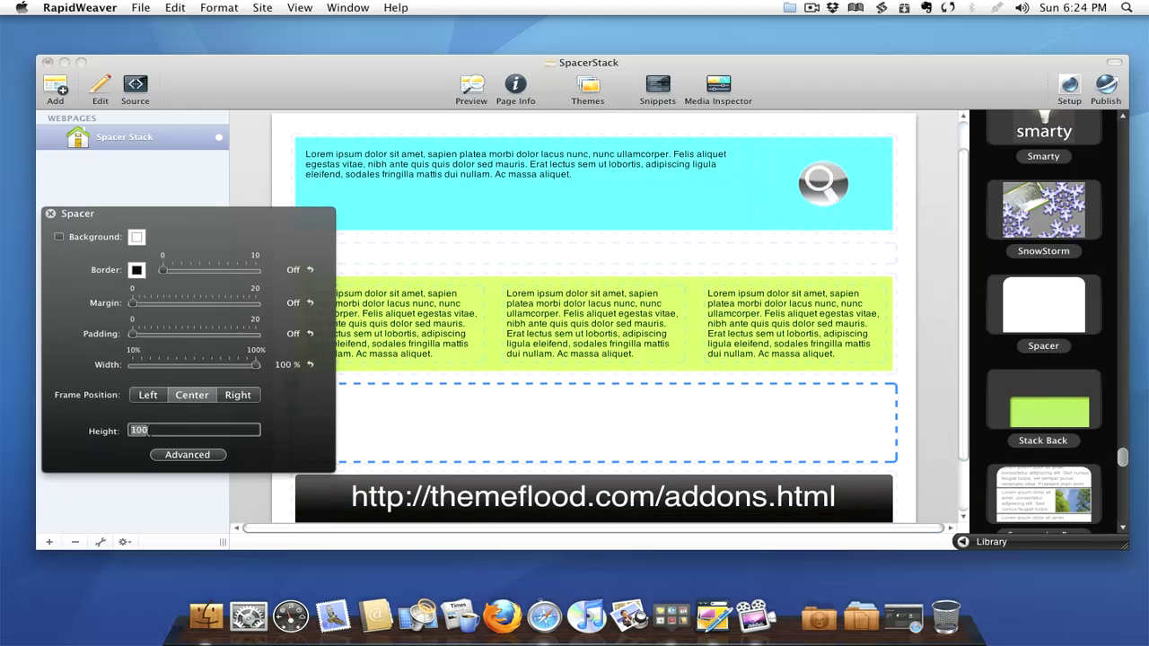
text(40)
key(Return)
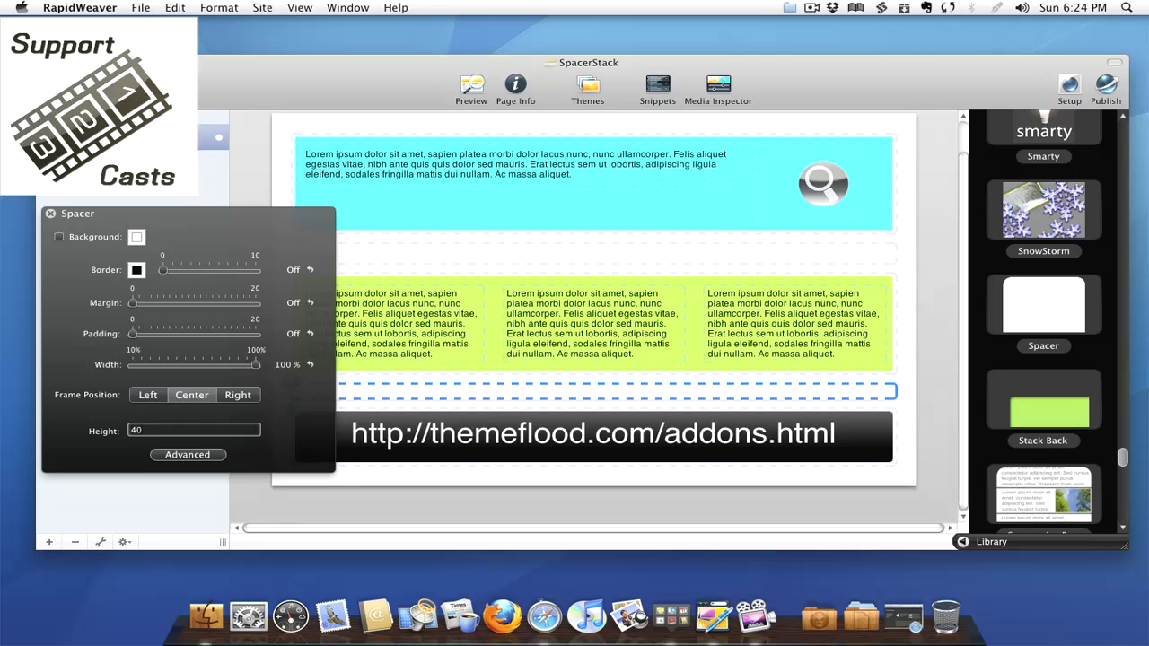
click(50, 213)
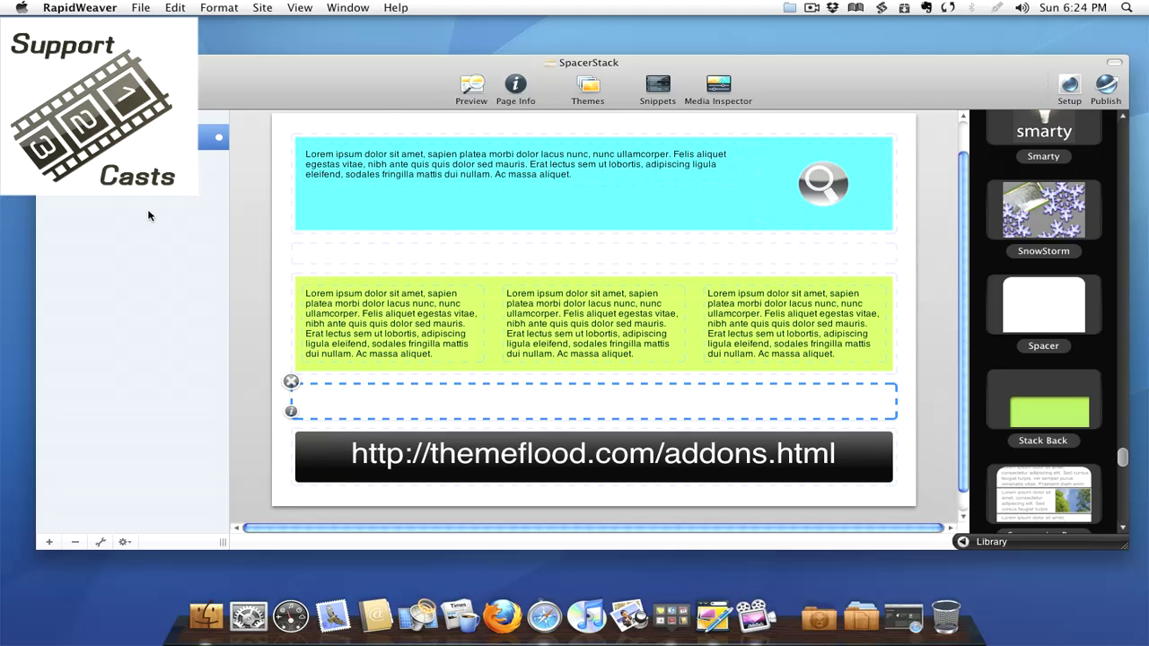
click(268, 192)
click(476, 92)
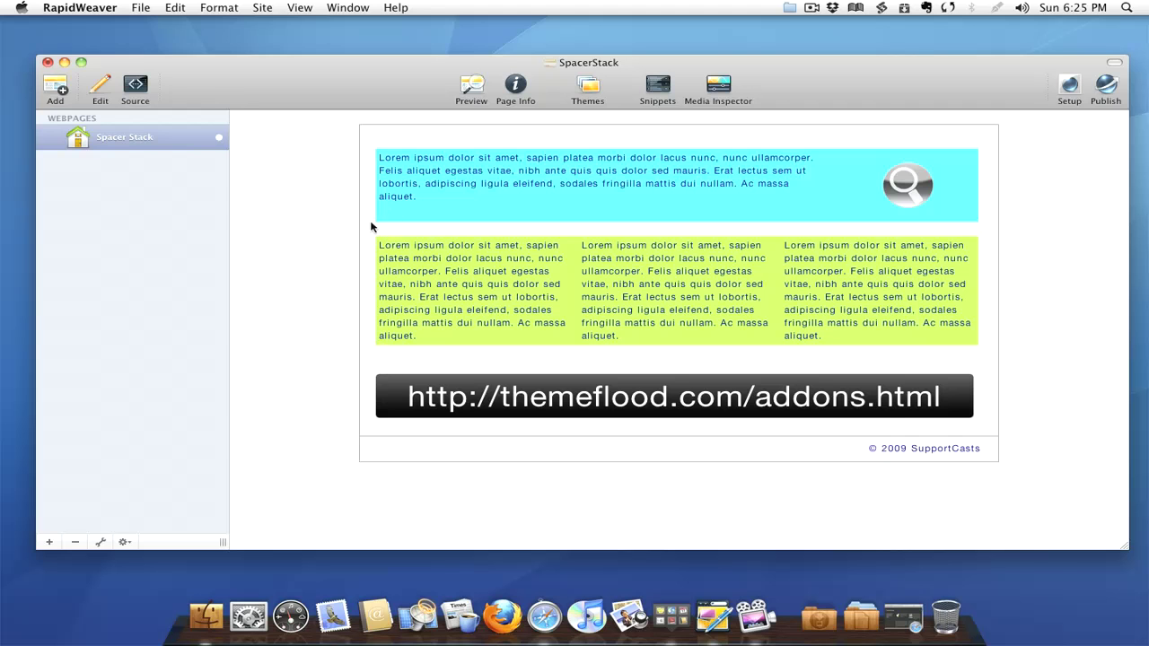
Step: Remove the cyan background from the two-column stack
click(99, 90)
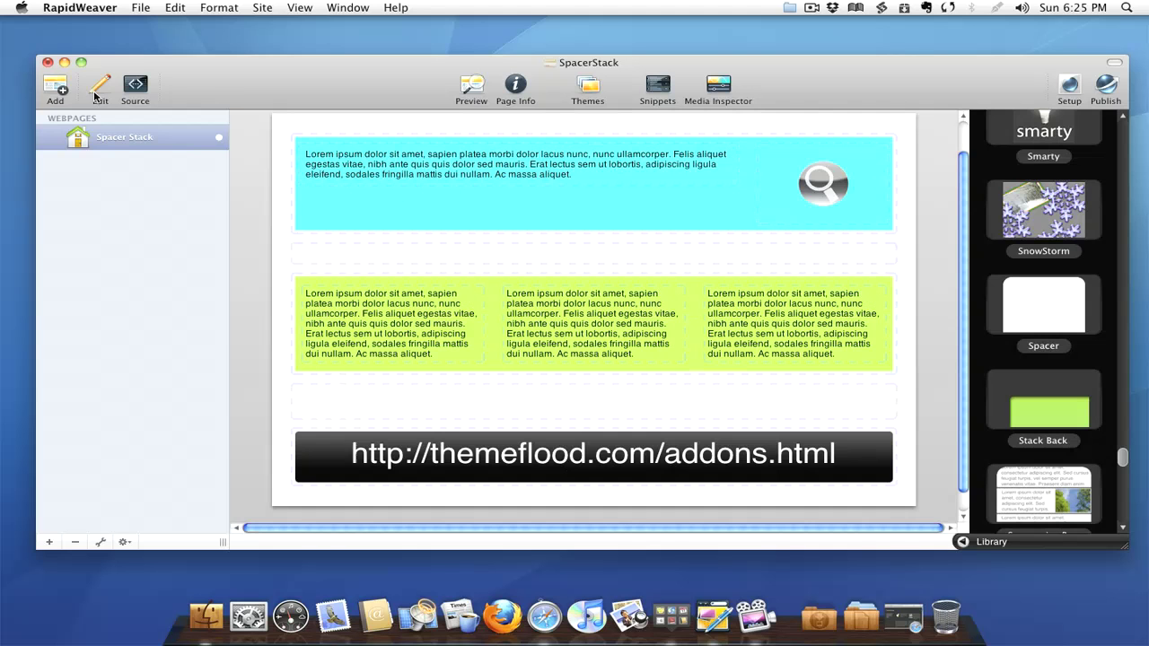
click(290, 161)
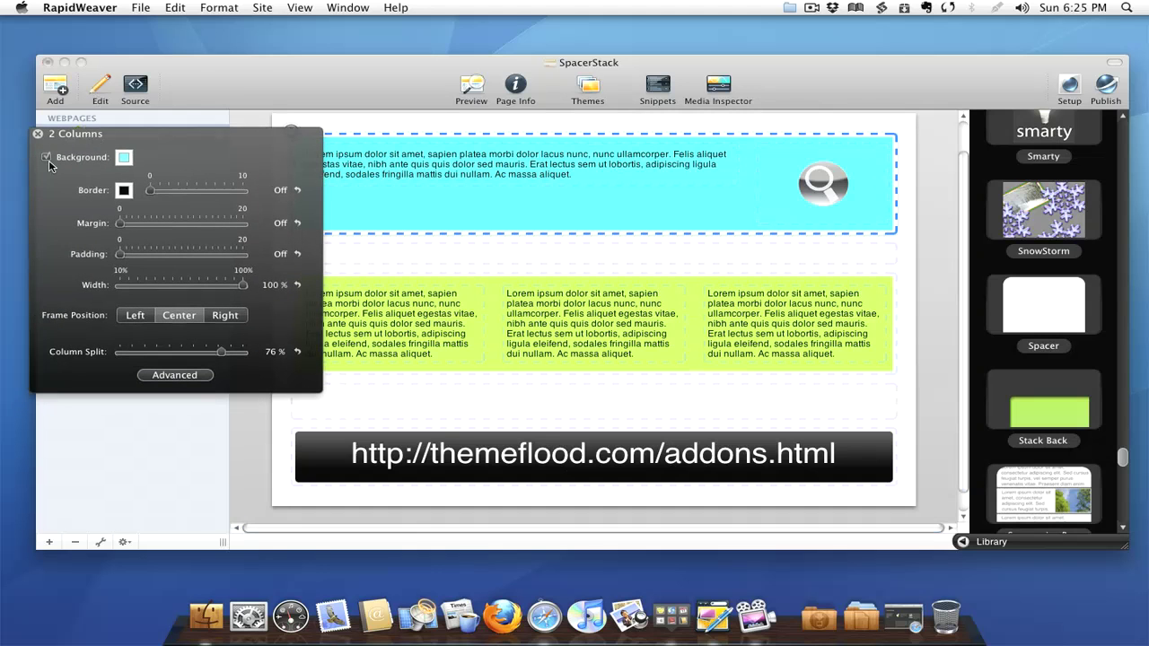
click(45, 159)
click(199, 279)
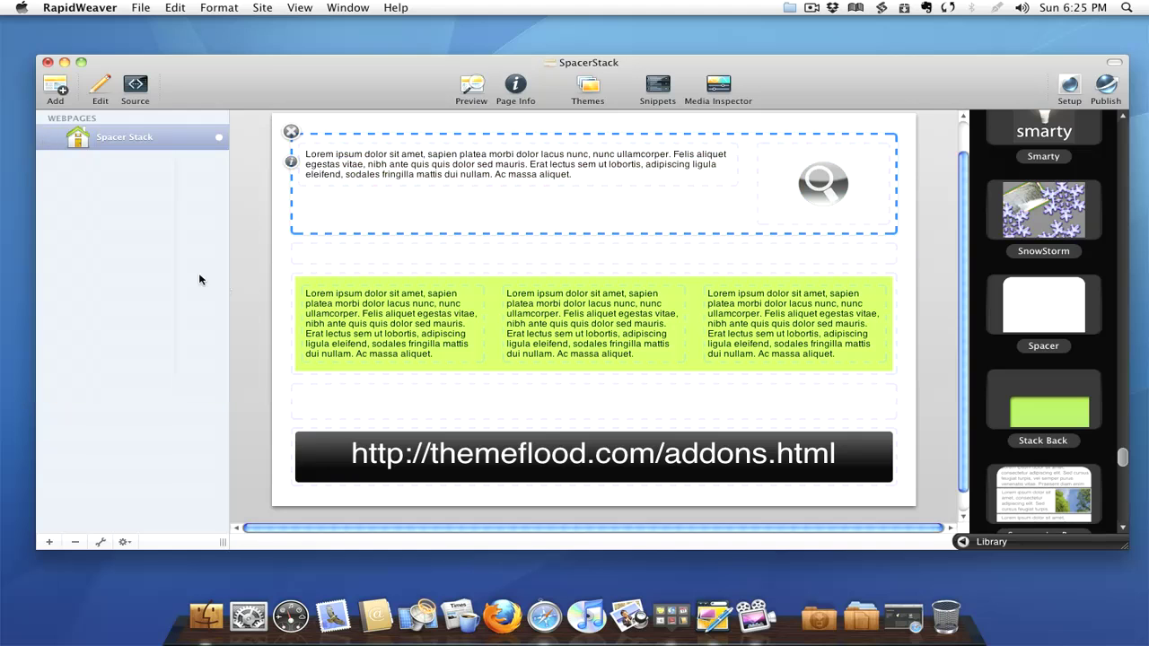
Step: Remove the green background from the three-column stack and preview the page
click(290, 294)
click(290, 296)
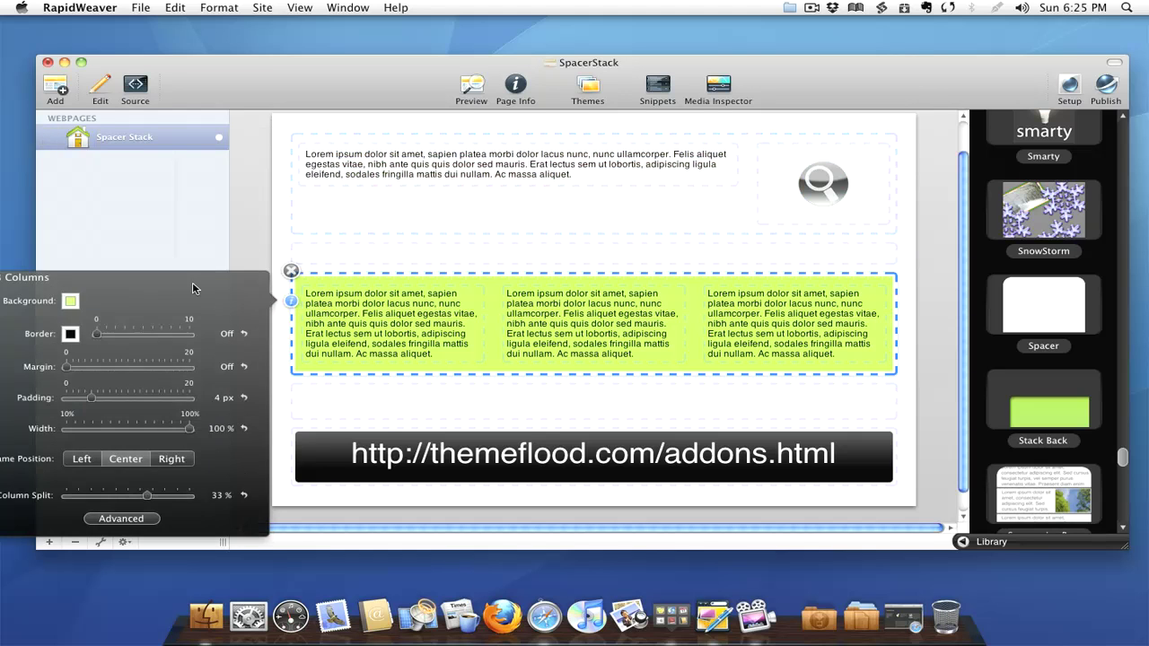
click(115, 241)
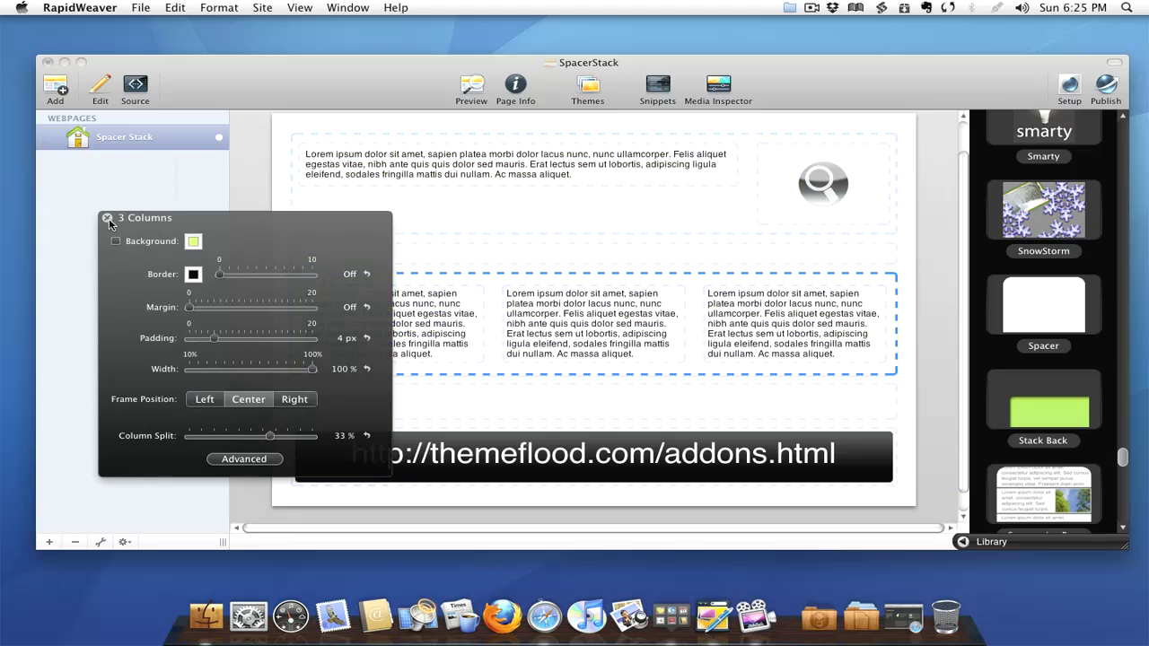
click(107, 219)
click(470, 89)
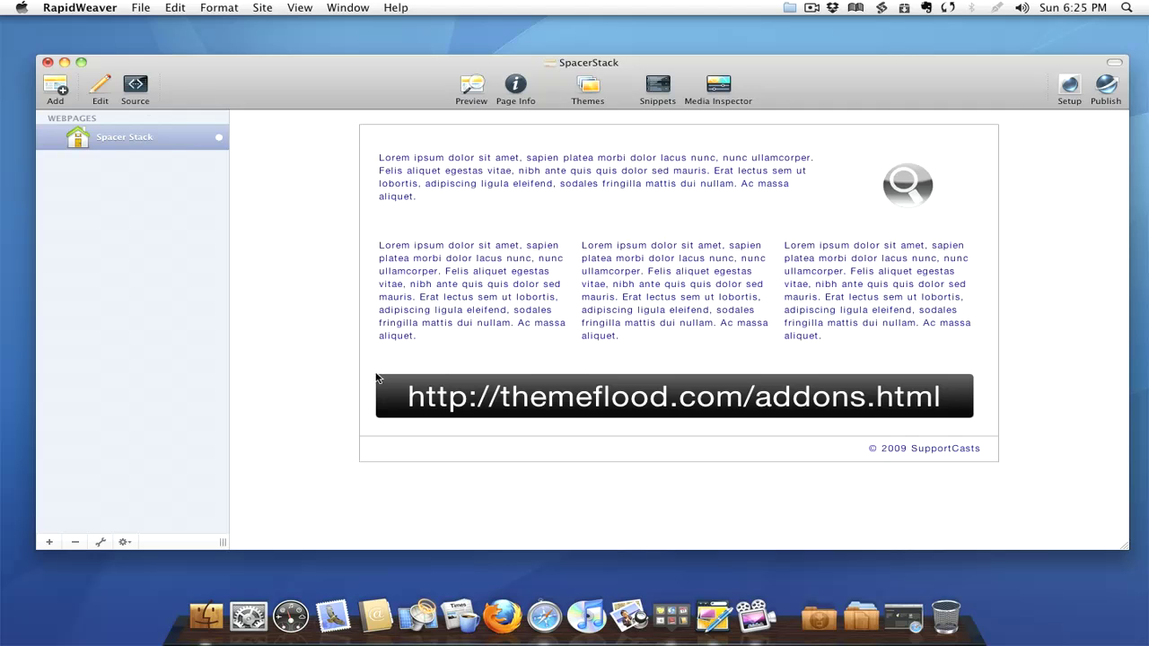
click(902, 588)
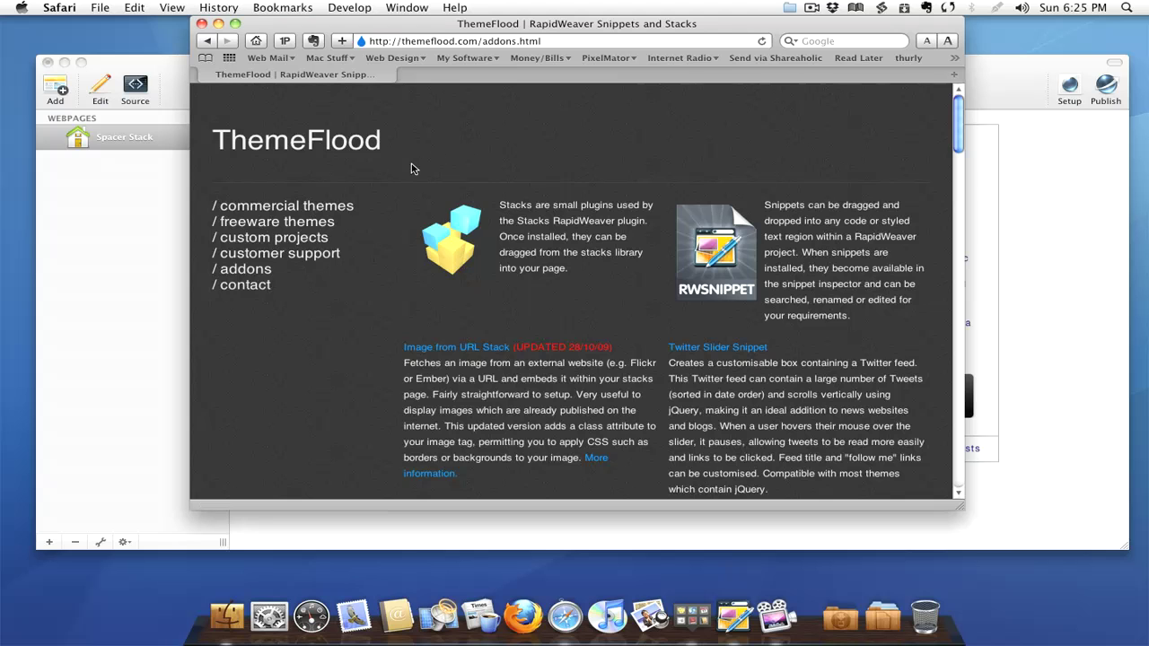
scroll(682, 196, down, 3)
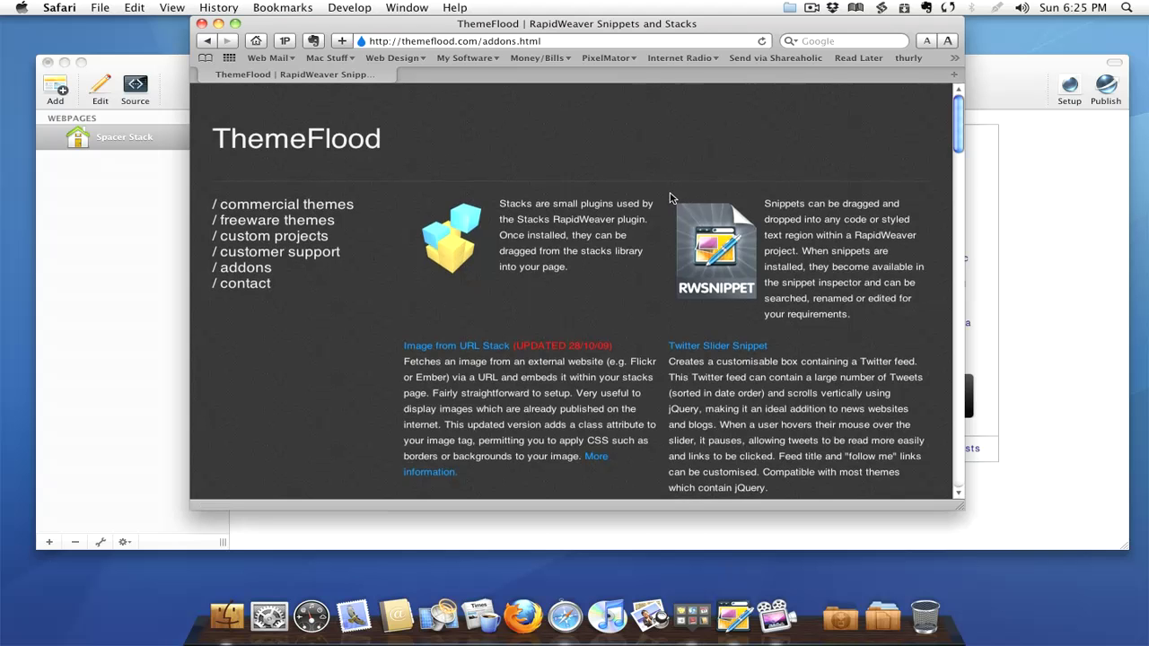
scroll(669, 197, down, 2)
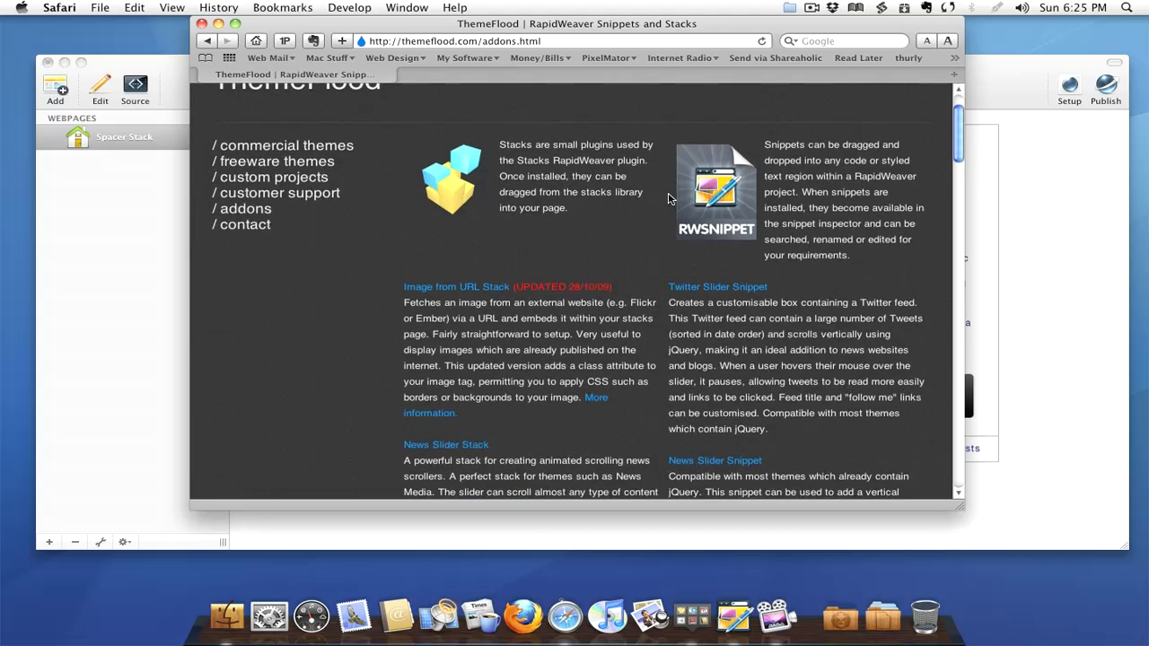
scroll(669, 197, down, 10)
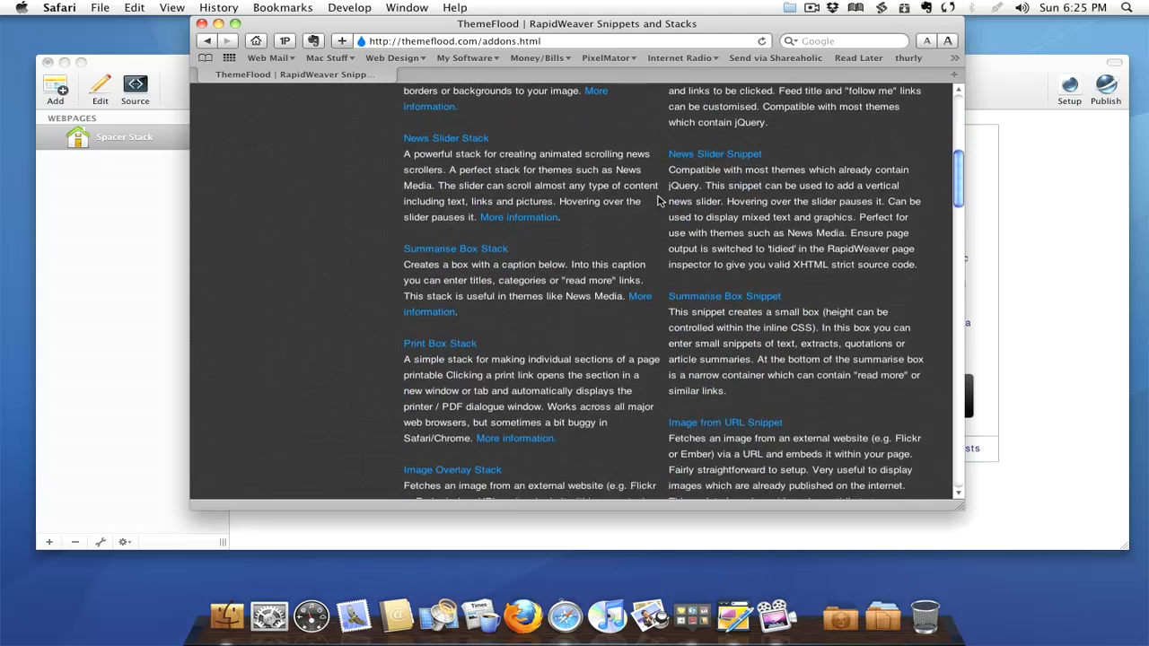
scroll(653, 205, down, 15)
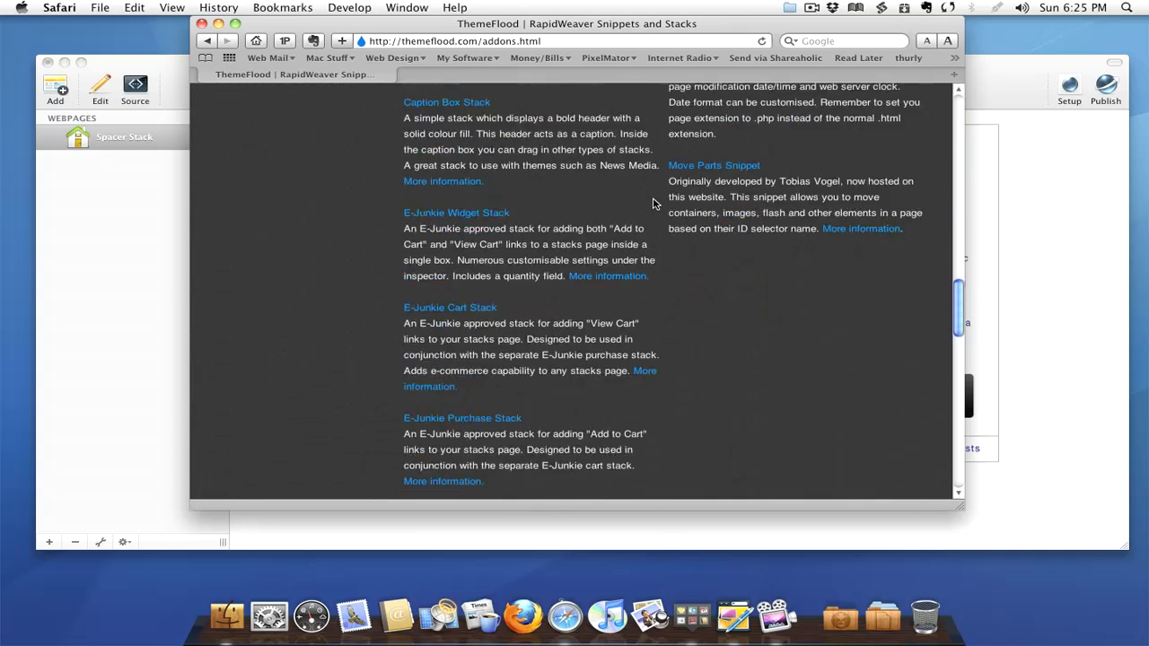
scroll(653, 204, down, 15)
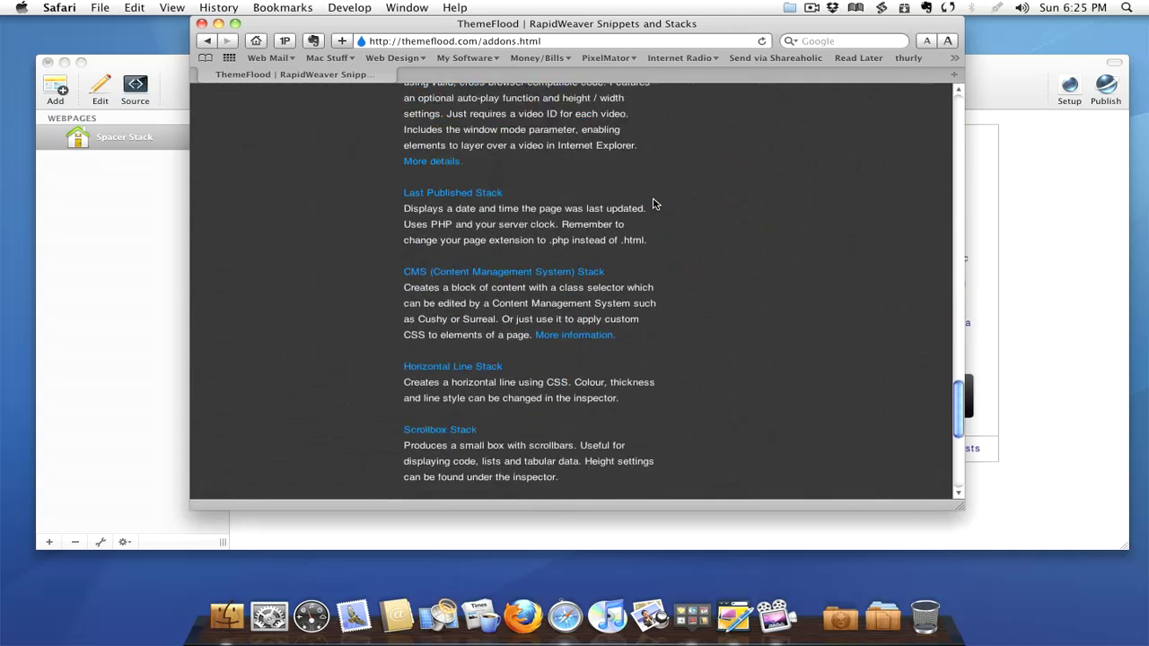
scroll(653, 205, down, 8)
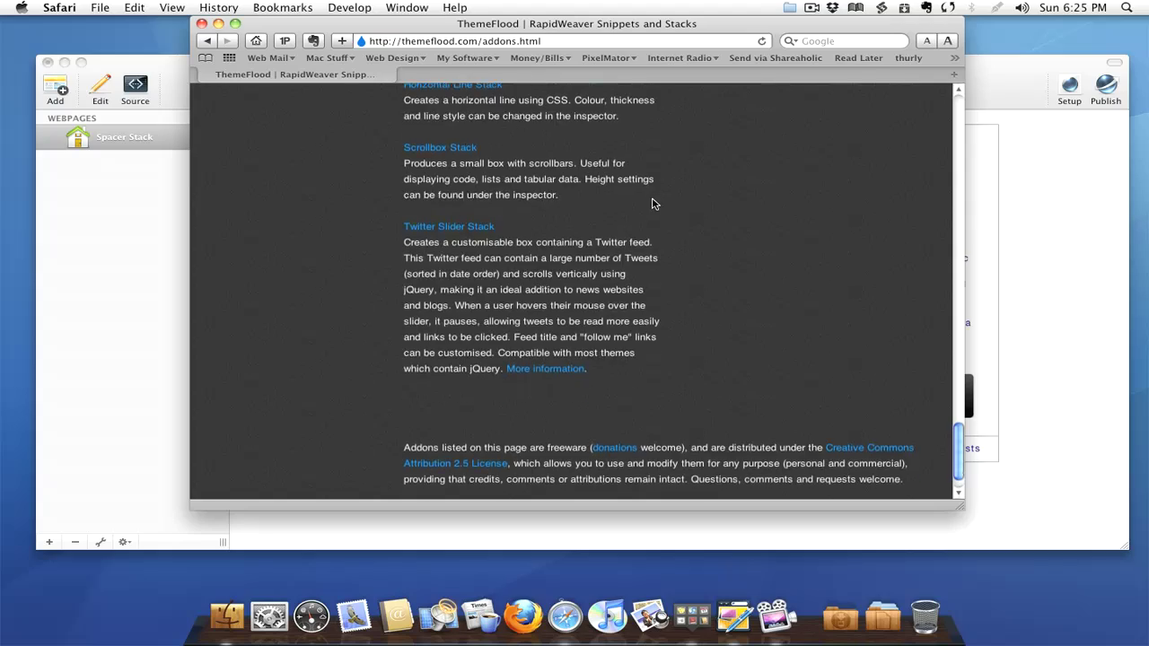
scroll(653, 204, up, 8)
scroll(652, 204, up, 15)
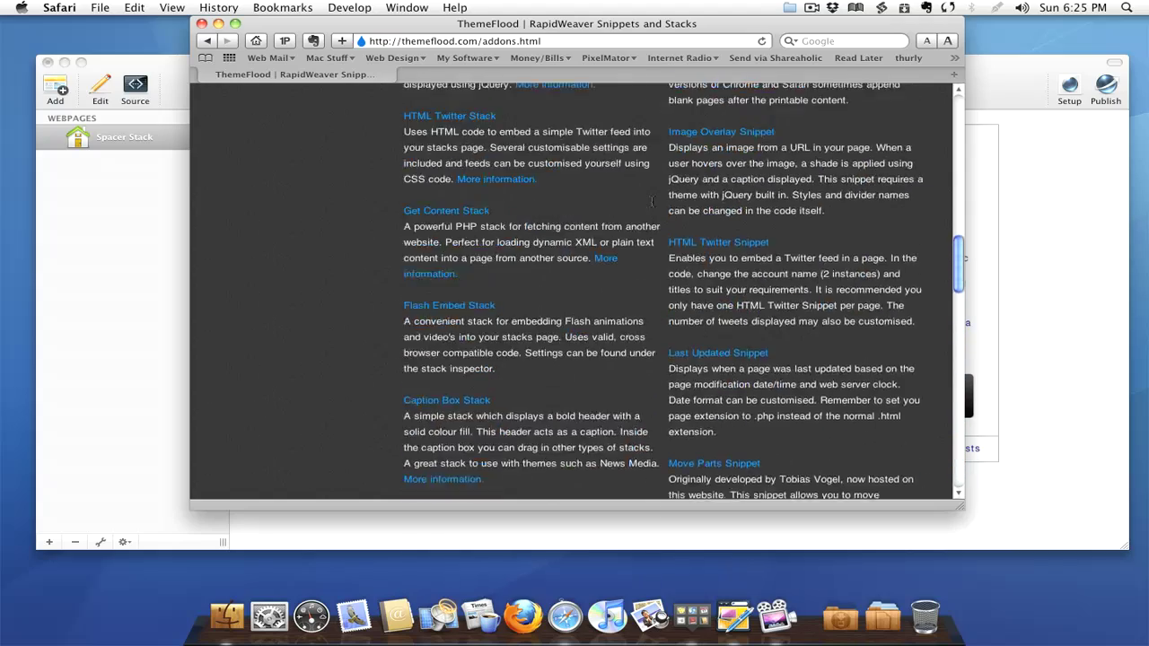
scroll(653, 204, up, 15)
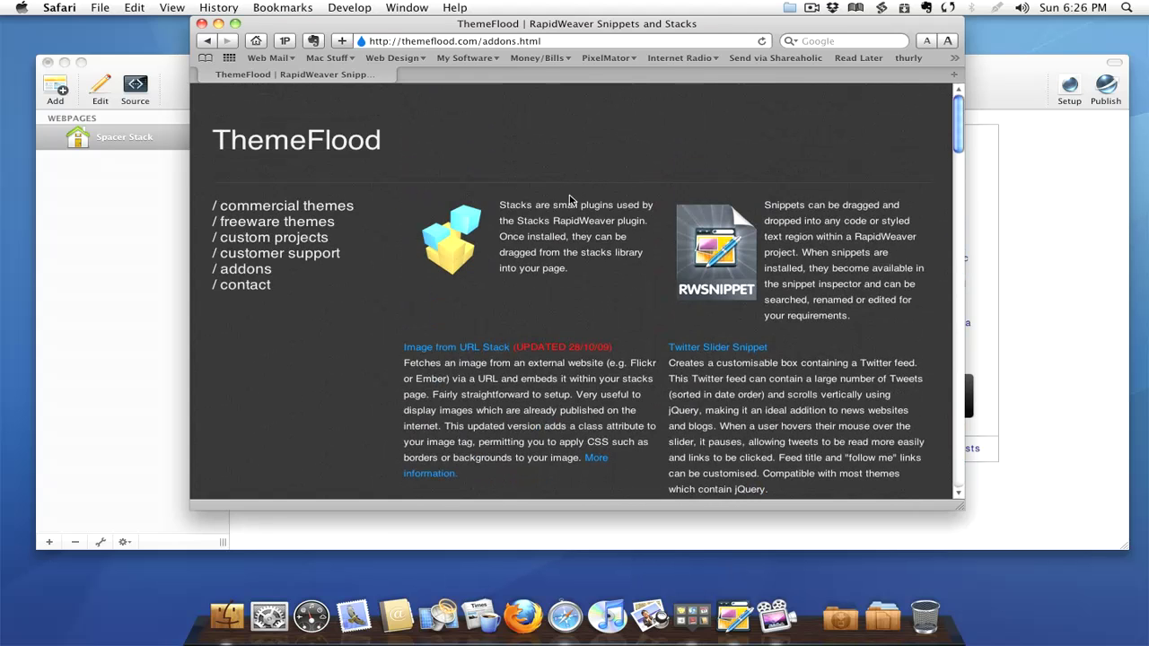
double_click(584, 24)
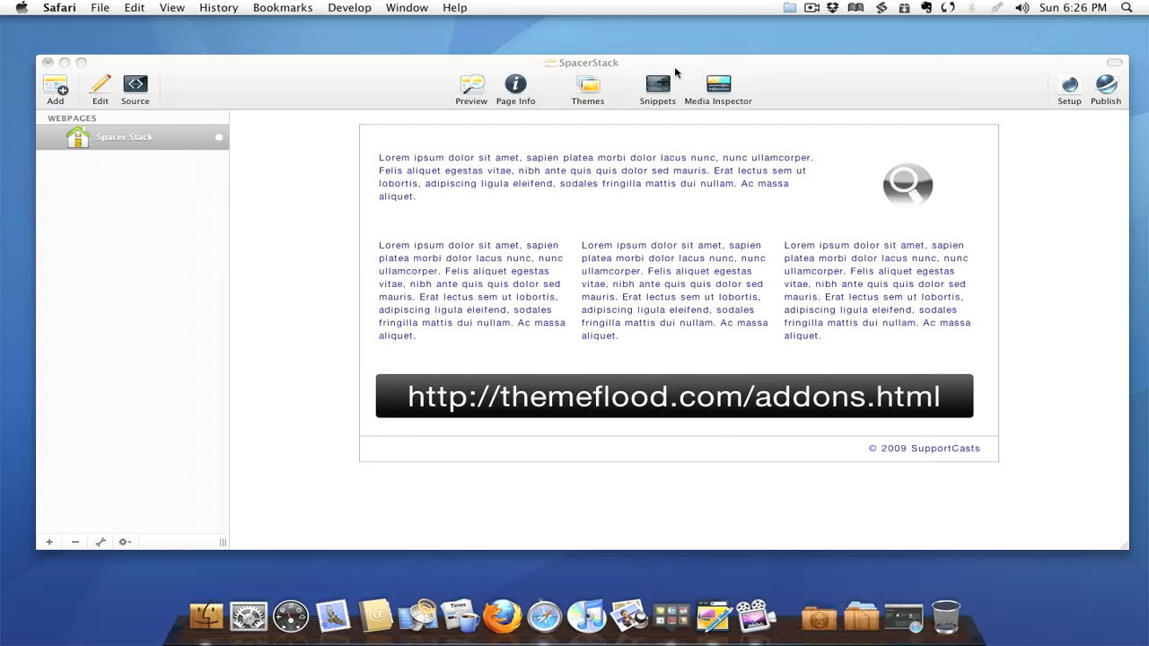
Step: Bring the RapidWeaver project window forward, return to the stacks editor, then reload the SpacerStack preview
click(796, 73)
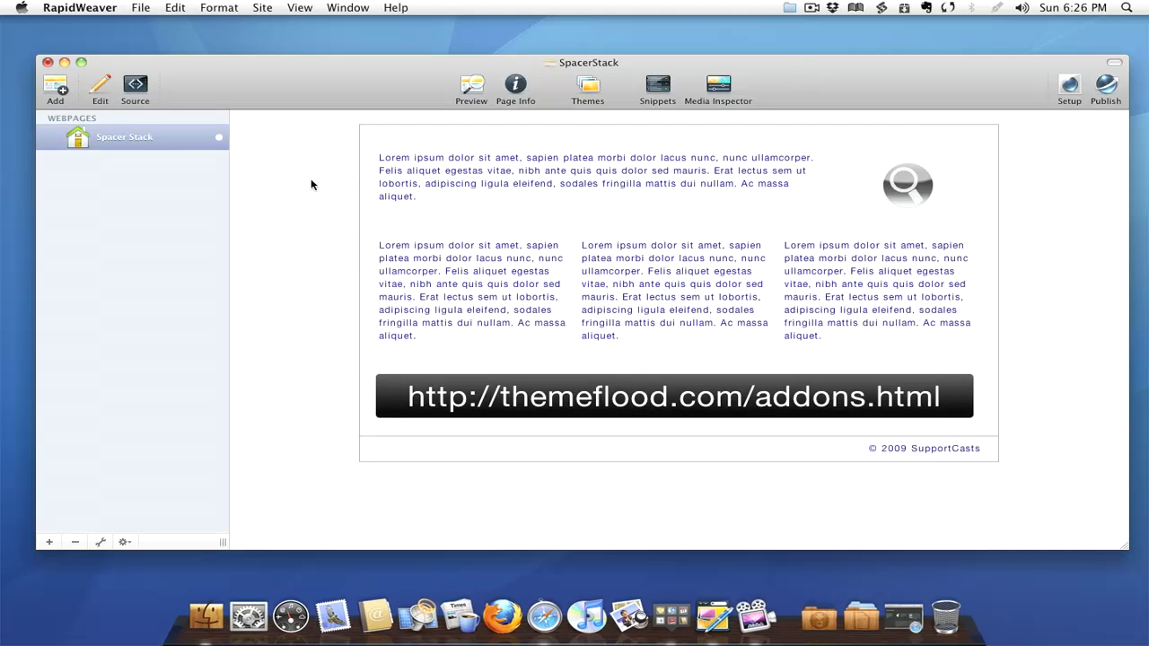
click(99, 85)
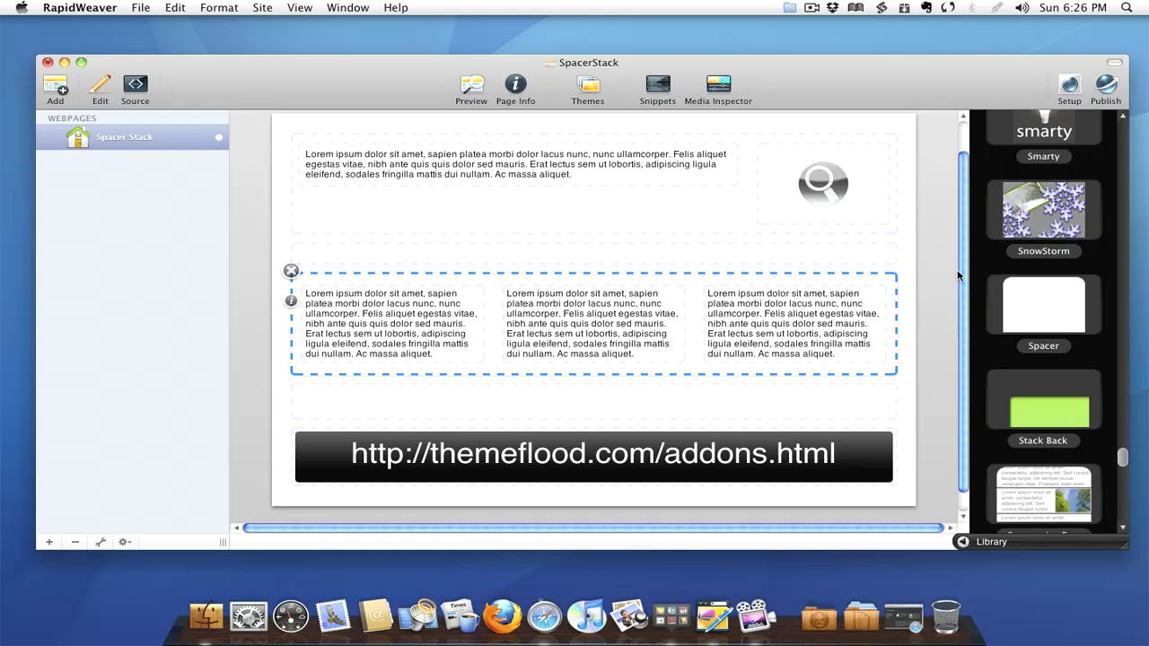
click(472, 86)
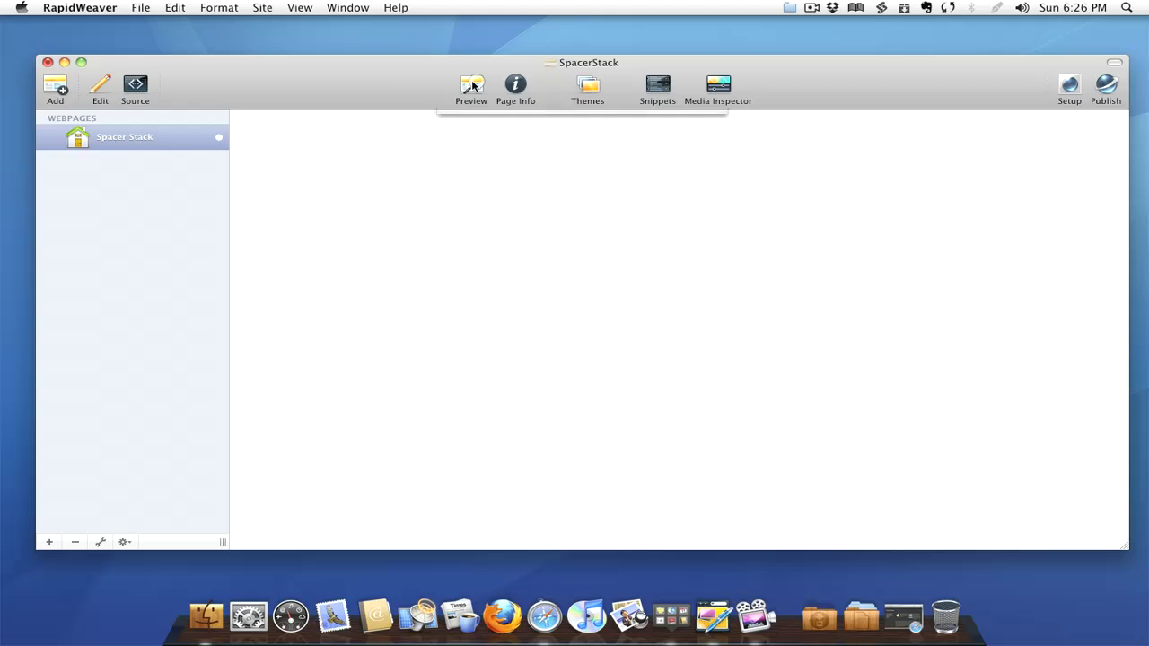